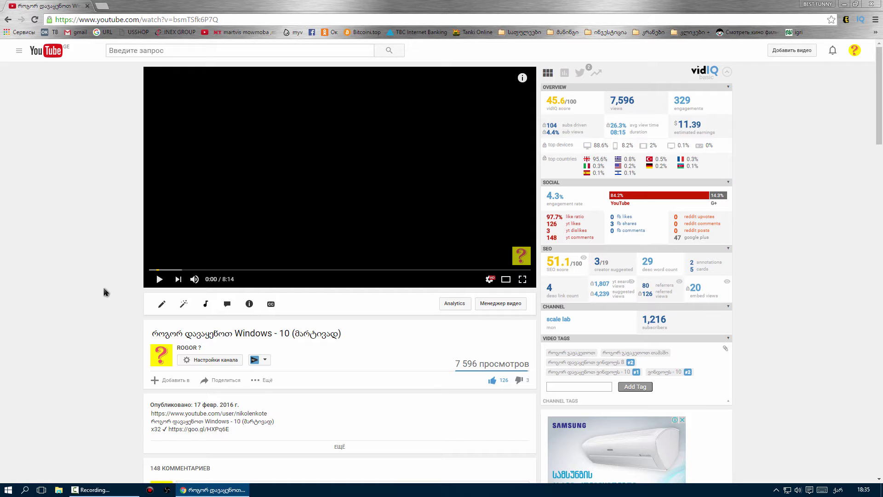
Step: Expand the full description of the Windows 10 video to reveal its x32 and x64 download links
scroll(105, 292, down, 4)
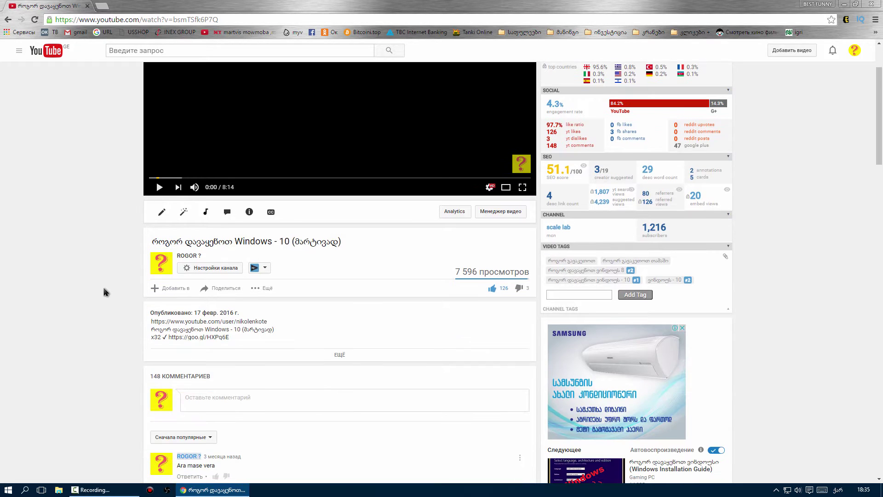
scroll(105, 292, down, 2)
scroll(104, 292, up, 6)
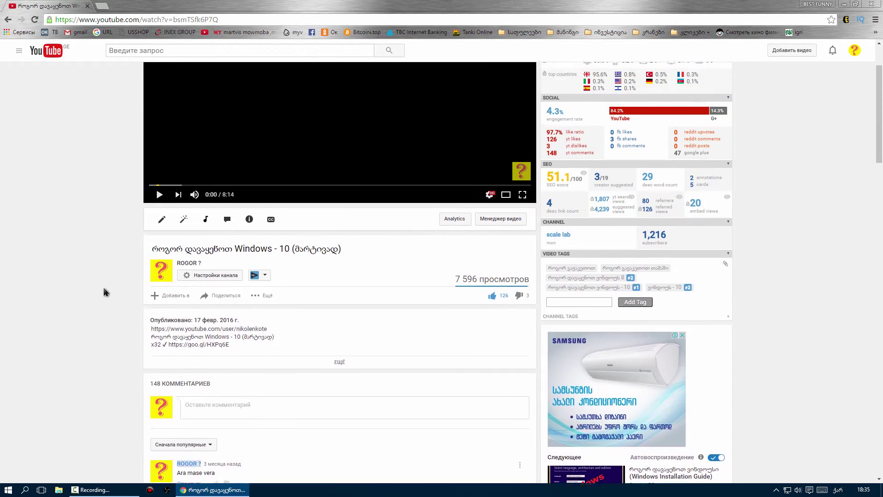
scroll(101, 293, down, 1)
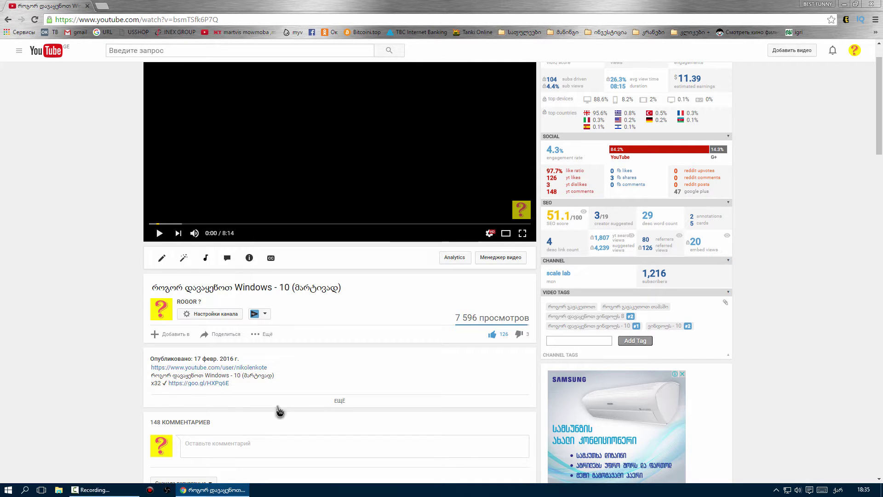
click(340, 401)
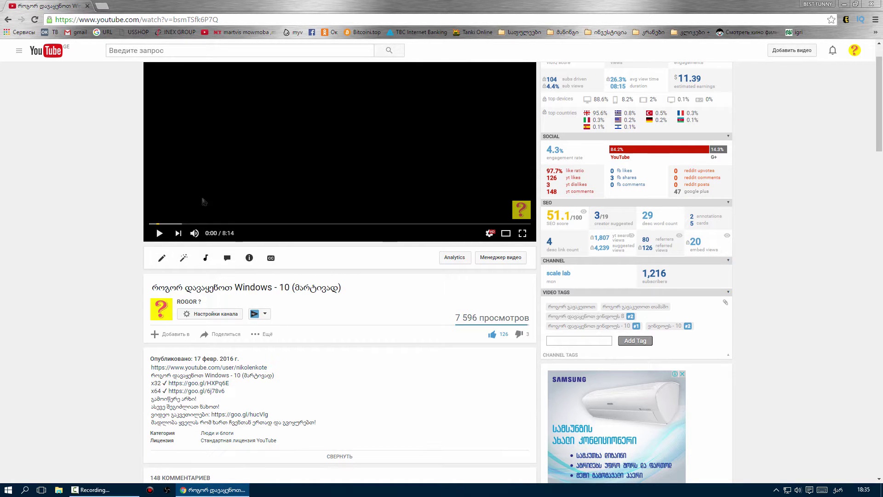
scroll(115, 380, down, 1)
scroll(115, 379, down, 1)
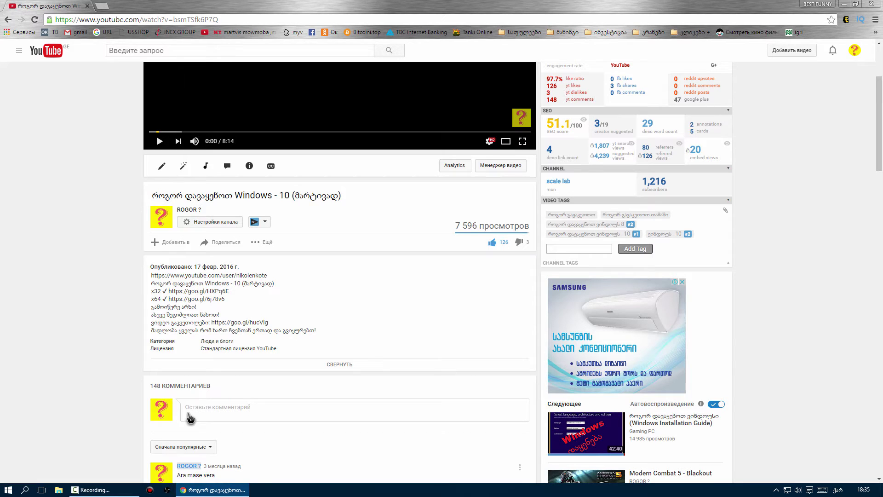
click(8, 490)
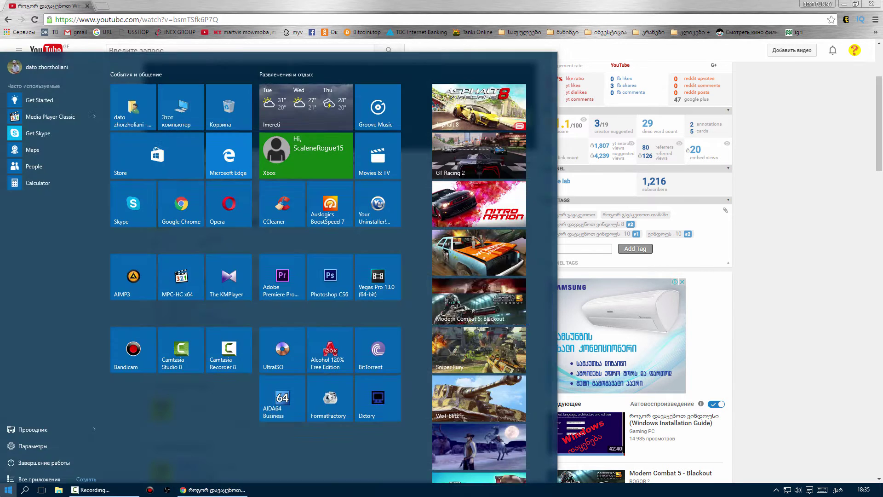
click(8, 489)
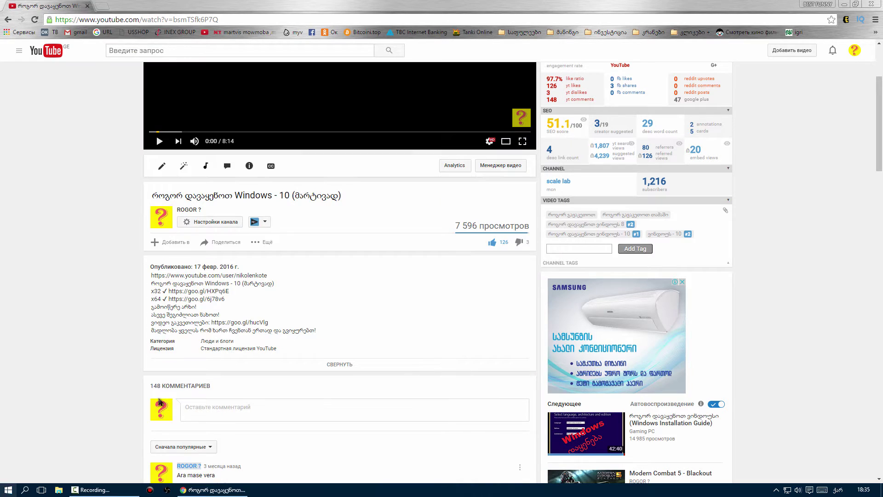
Step: Open the x64 link from the video description and download MediaCreationToolx64.exe to the desktop
click(189, 299)
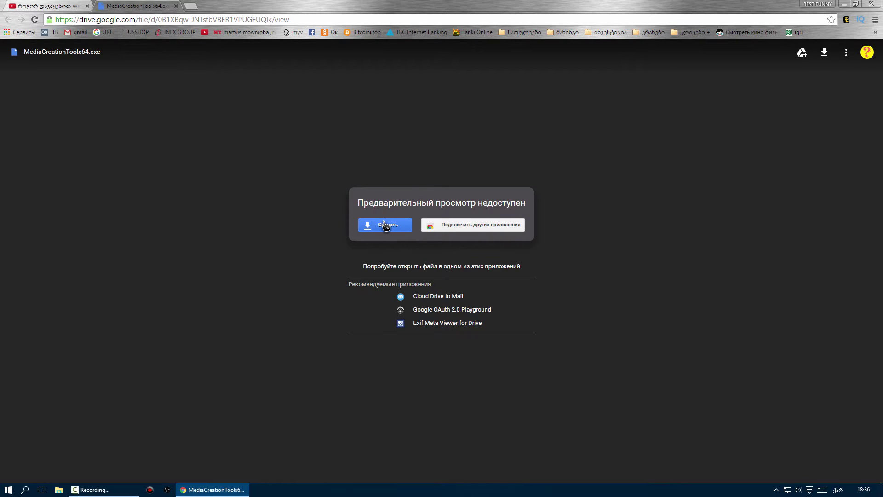
click(385, 225)
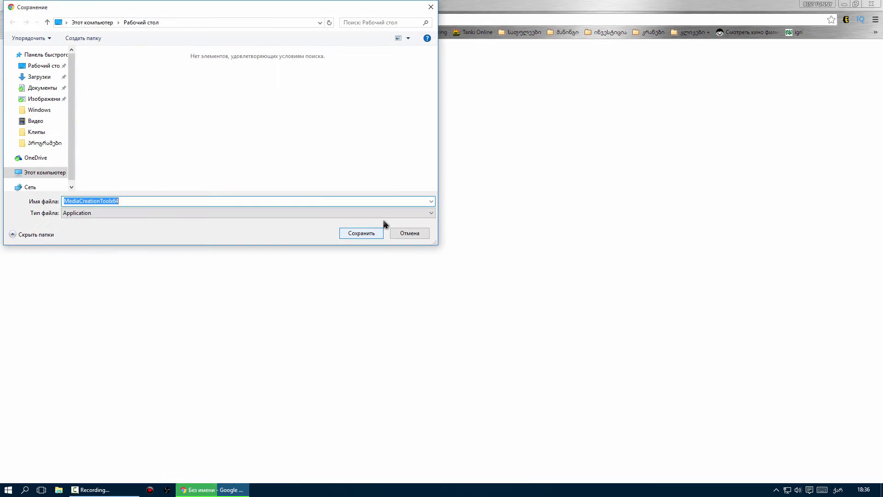
click(362, 235)
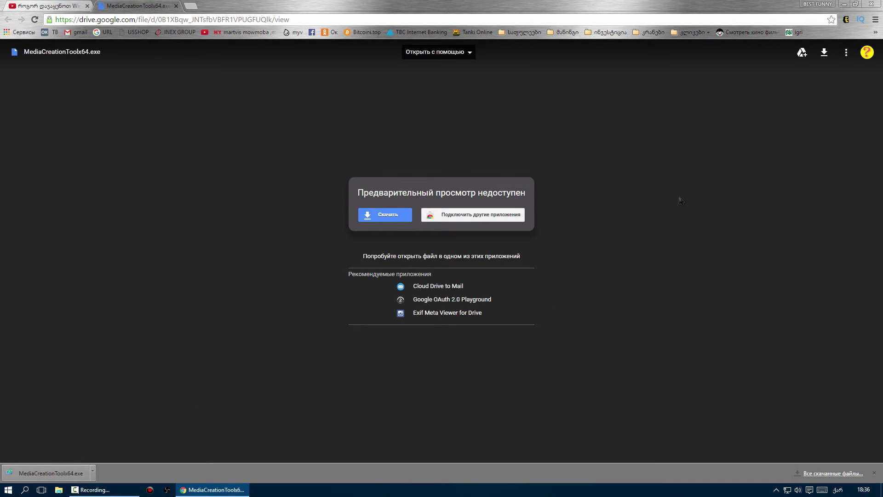
Step: Open the system properties of this computer to check the operating system's bit version, and close the window
click(8, 489)
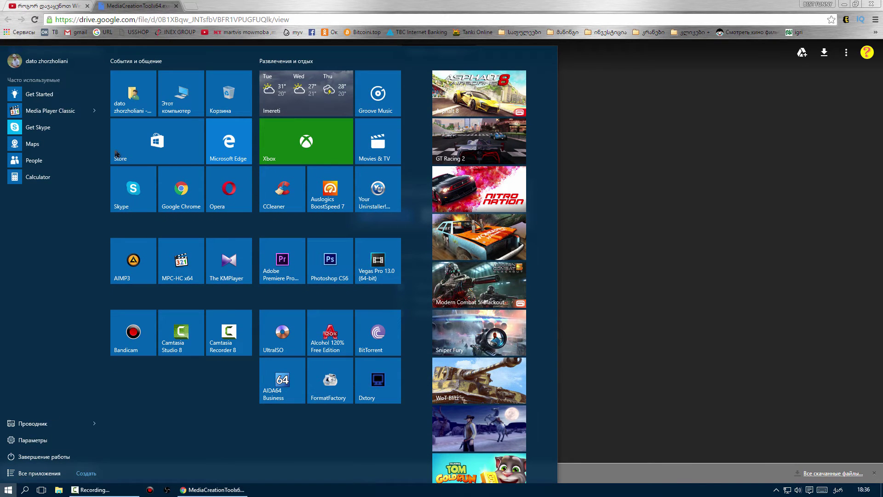
click(174, 105)
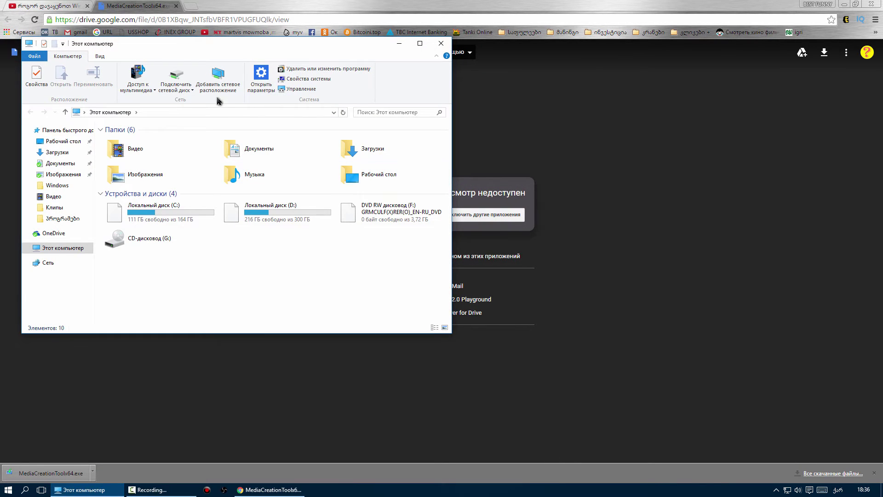
click(295, 80)
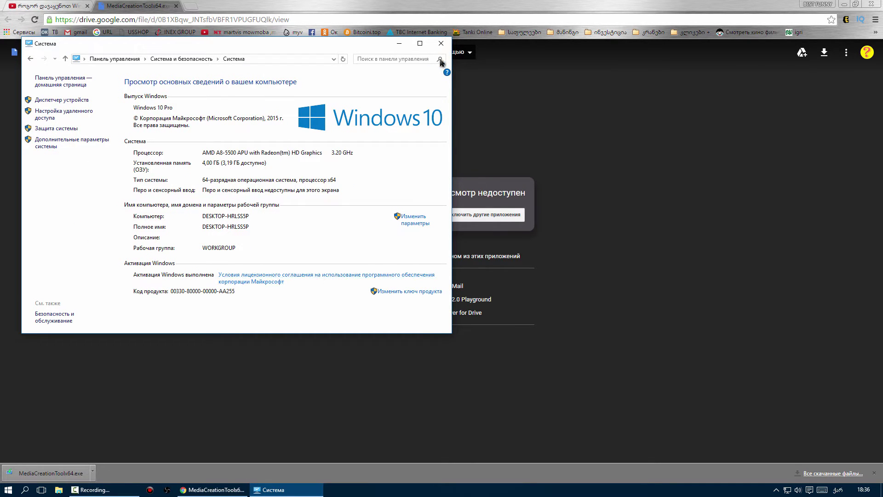
click(440, 44)
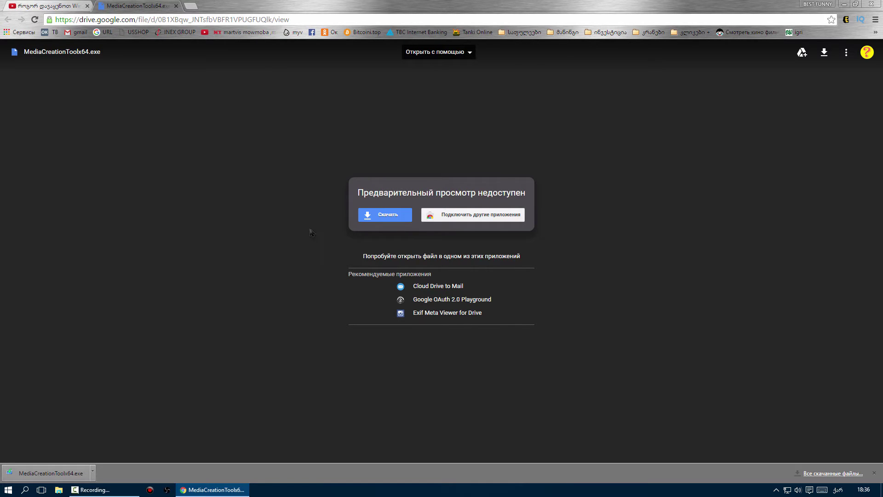
Step: Minimize the browser and launch MediaCreationToolx64 from the desktop
click(856, 5)
click(858, 14)
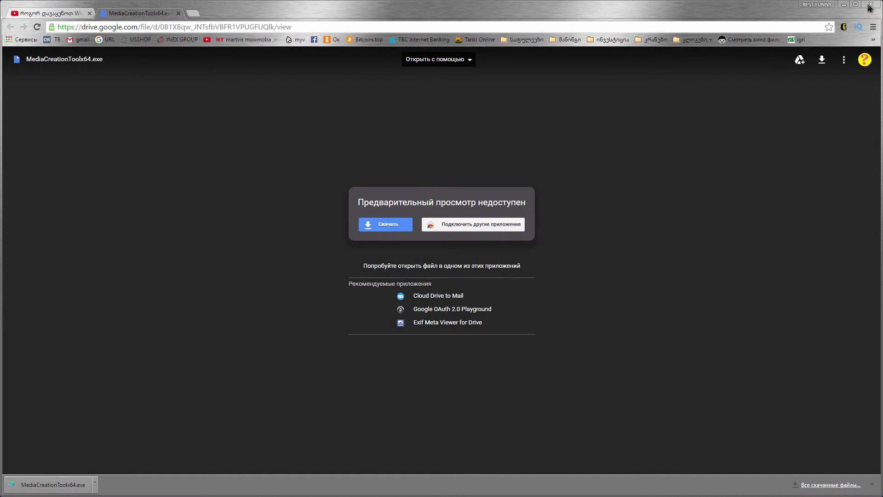
click(844, 5)
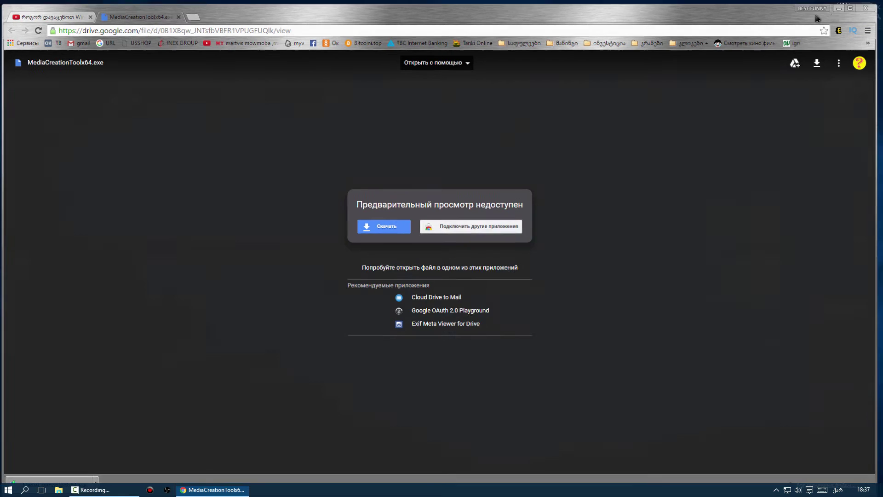
click(15, 80)
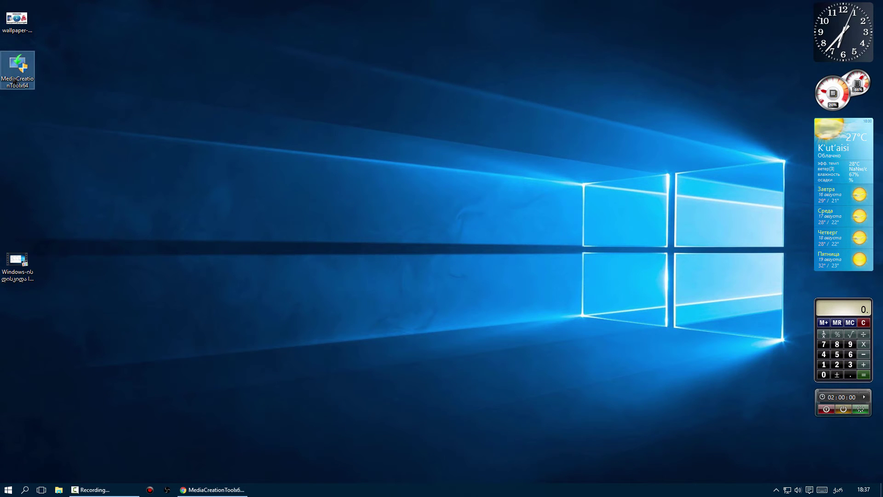
double_click(14, 80)
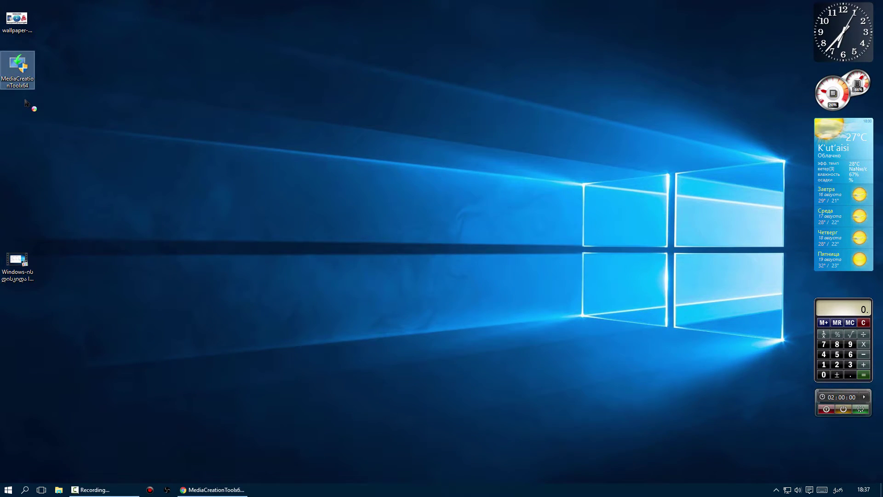
click(26, 102)
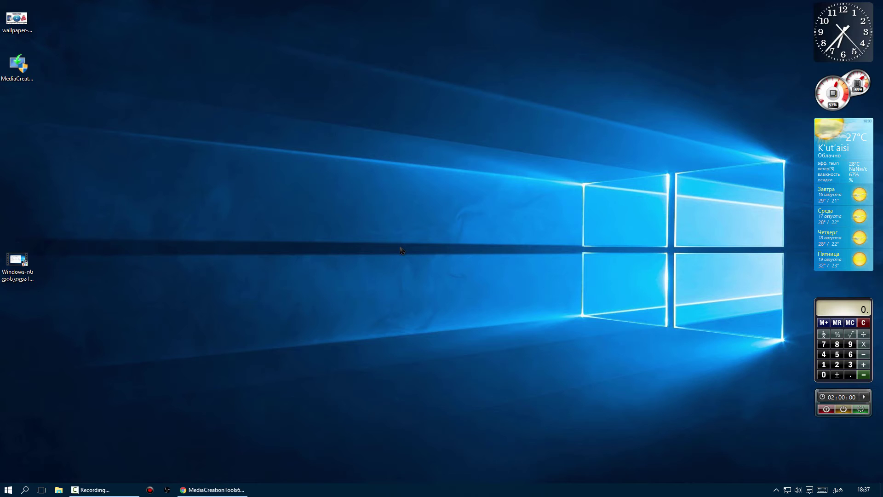
Step: Switch to Chrome's YouTube video page to review the description, dismiss the downloads bar, and minimize the browser
click(232, 489)
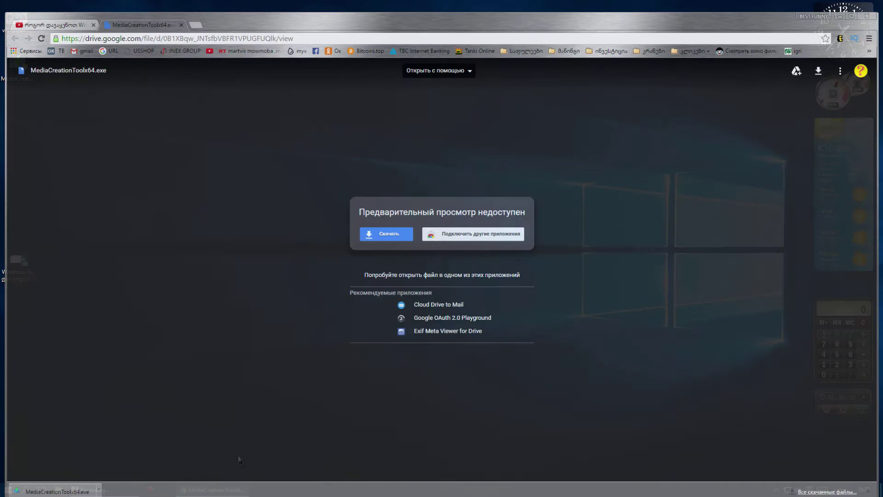
click(55, 14)
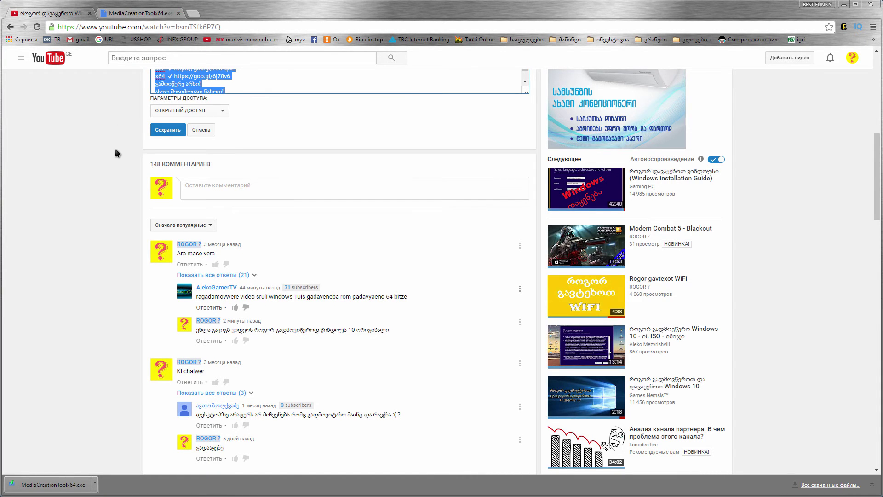
scroll(117, 149, up, 8)
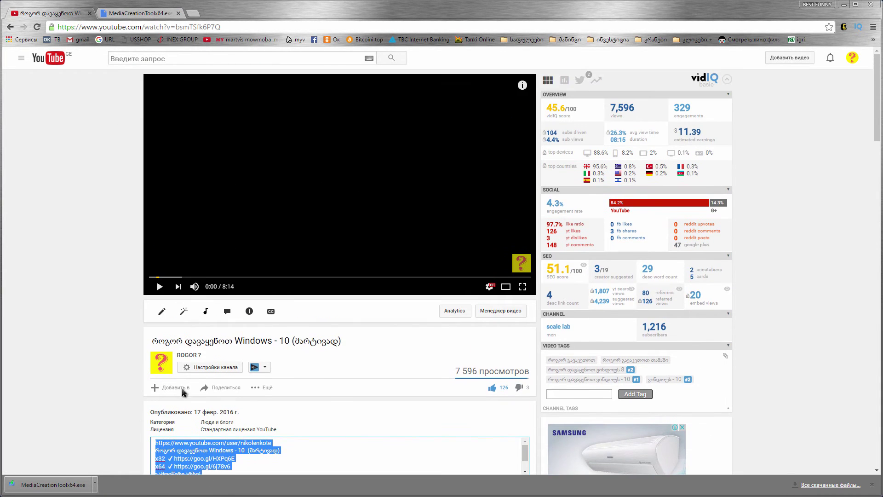
click(871, 485)
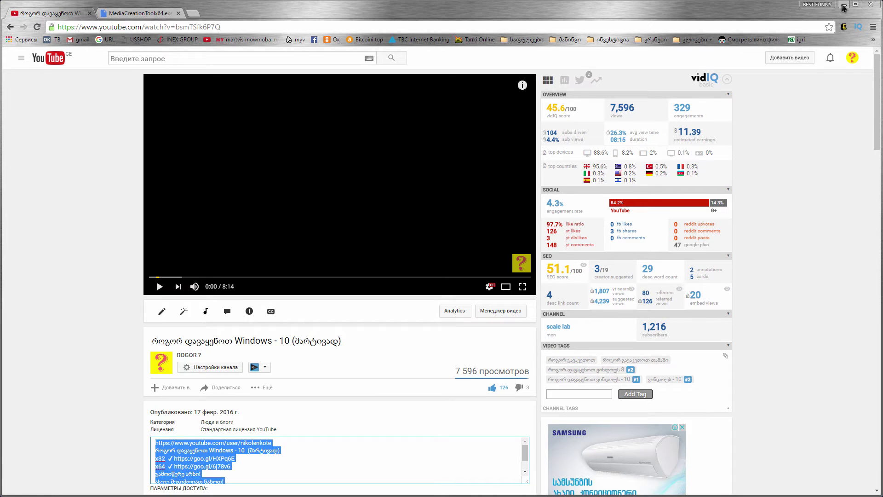
click(843, 6)
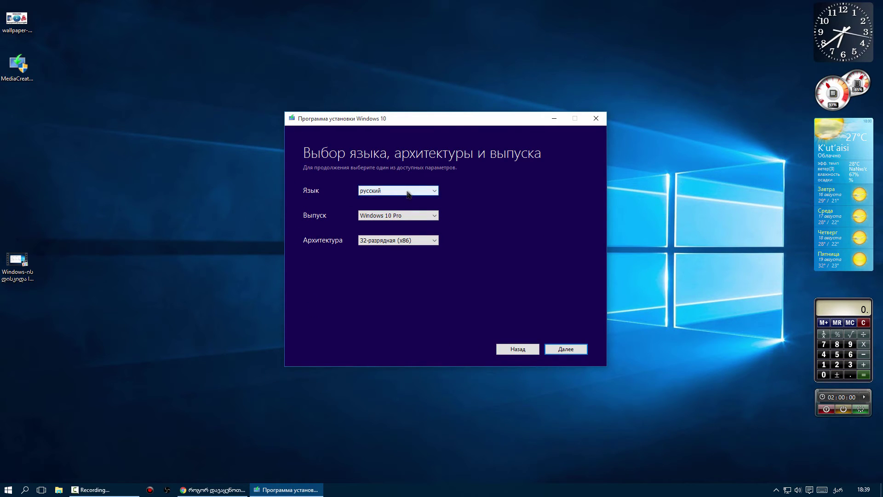
Step: Review the available setup languages, keeping русский, and select Windows 10 Pro as the edition
click(421, 194)
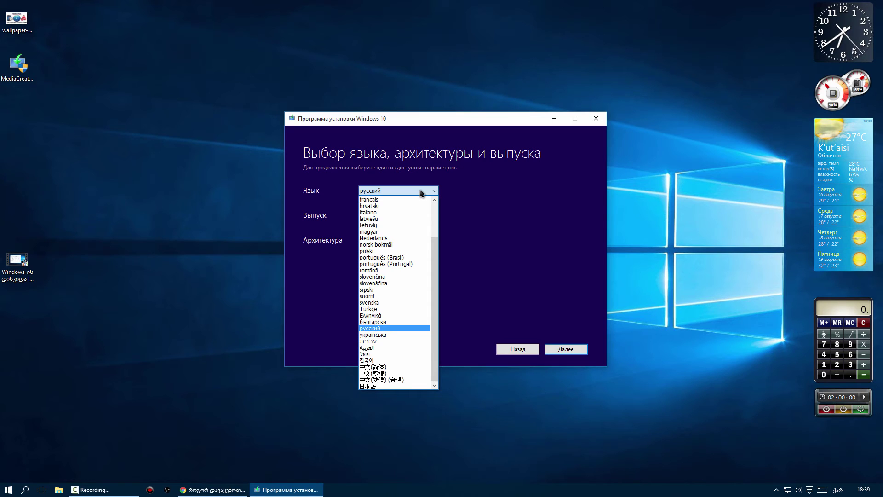
click(420, 193)
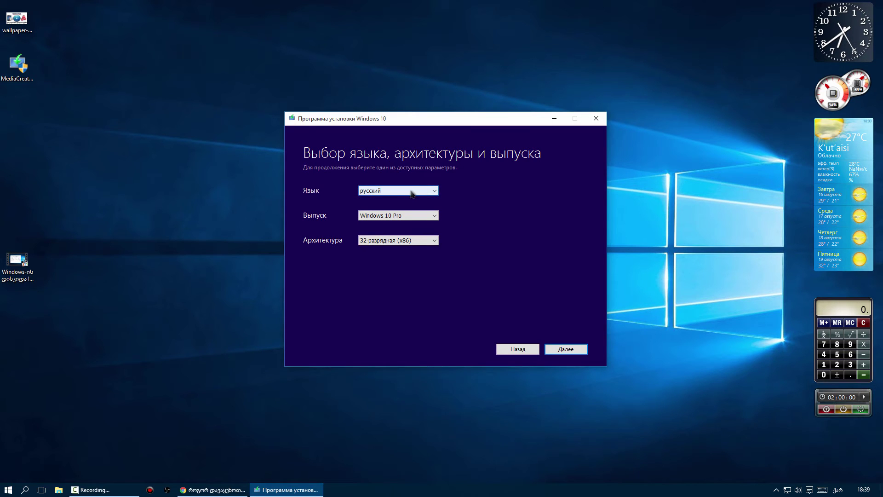
click(418, 217)
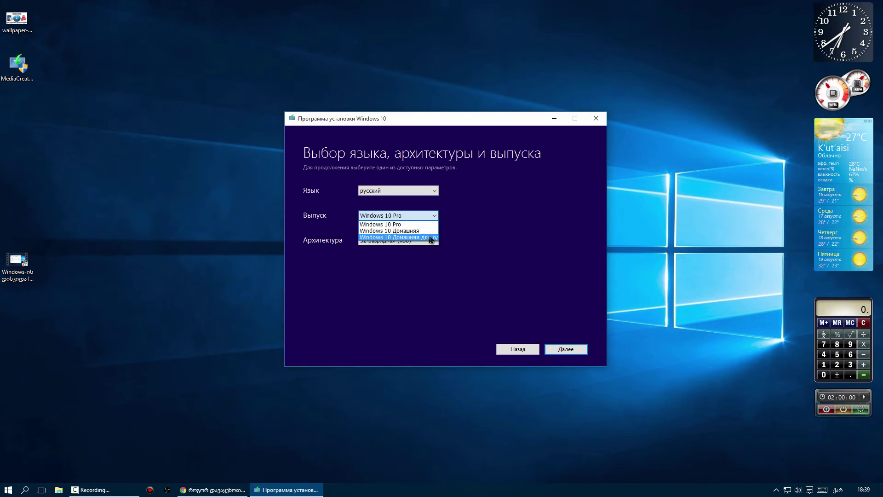
click(394, 225)
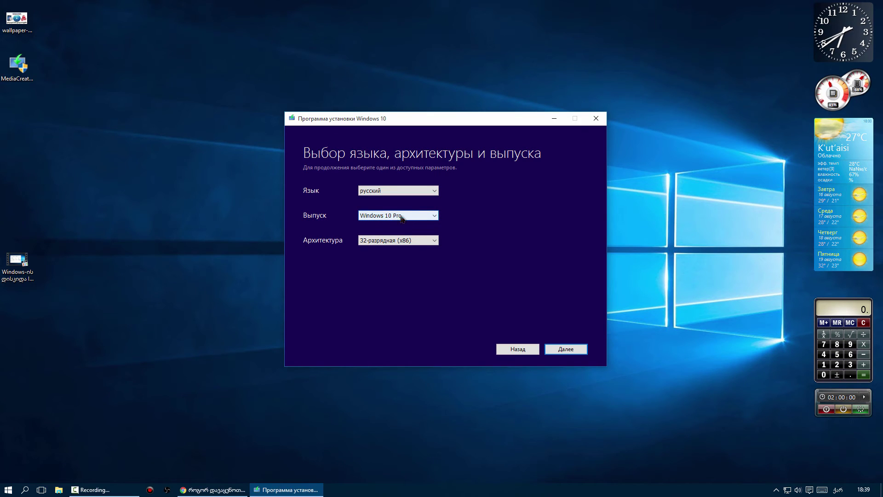
Step: Set the Windows 10 architecture to 64-разрядная (x64)
click(419, 242)
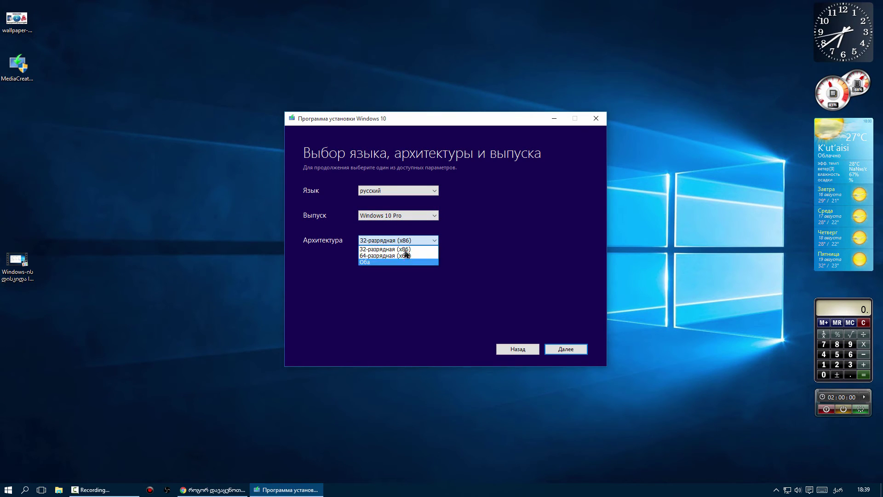
click(381, 249)
click(380, 242)
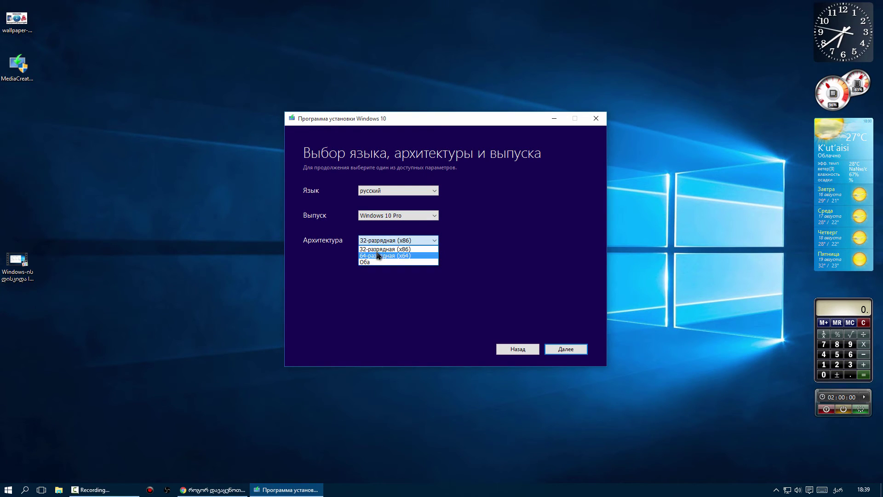
click(377, 252)
Step: Switch to Chrome to look at the x32 and x64 links in the video description, and minimize it again
click(211, 490)
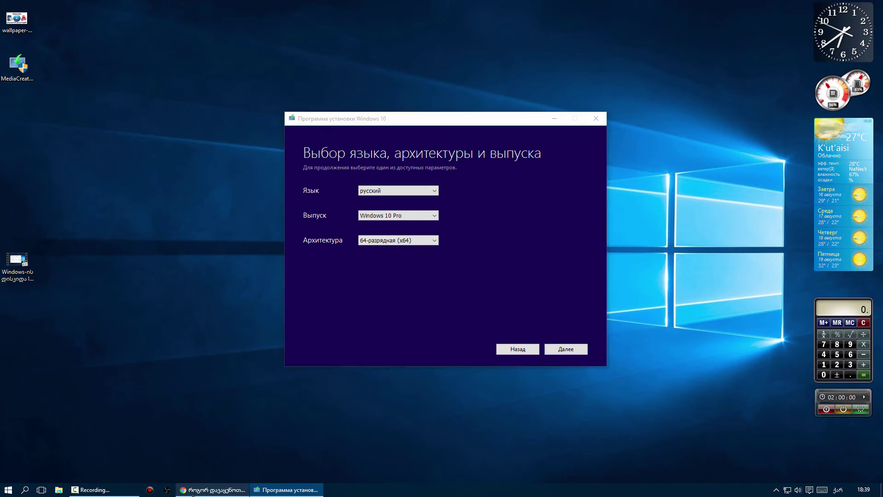
scroll(206, 396, down, 2)
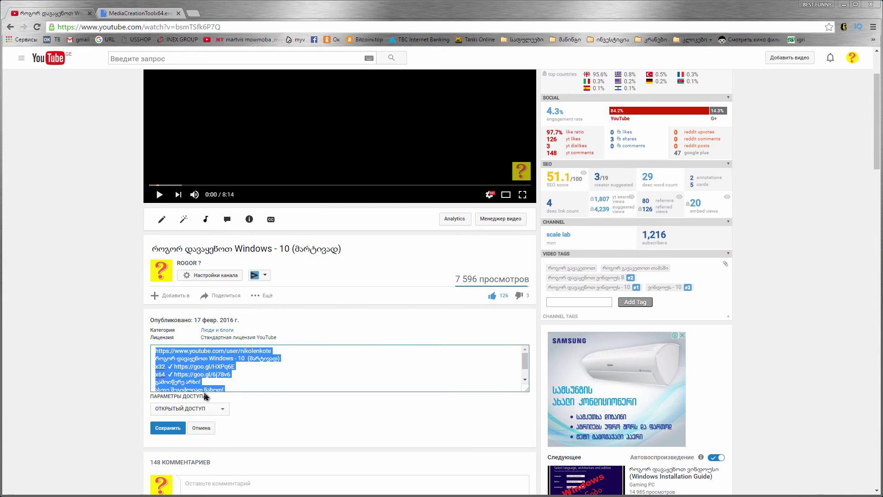
click(844, 5)
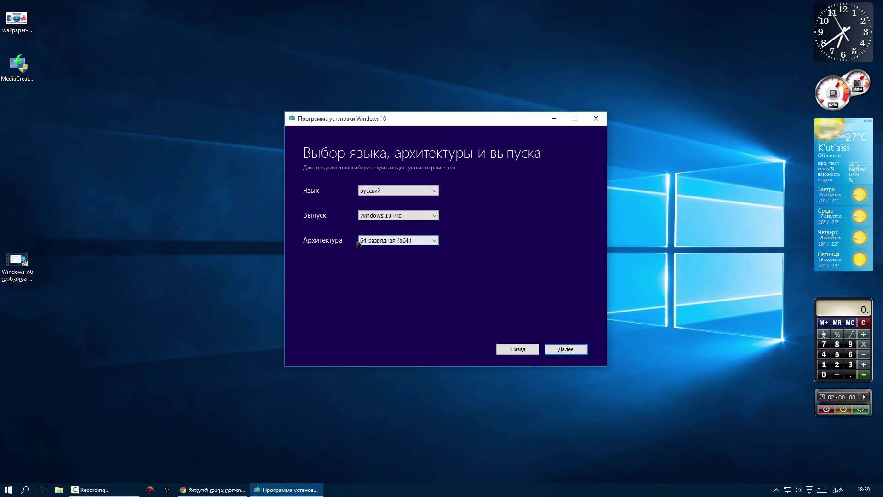
Step: Try the 32-разрядная (x86) architecture and return the setting to 64-разрядная (x64)
click(404, 242)
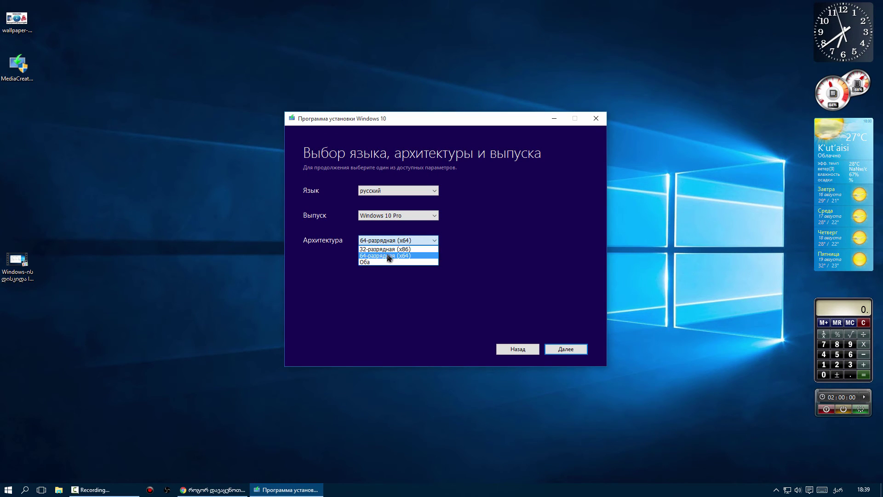
click(380, 250)
click(386, 241)
click(395, 256)
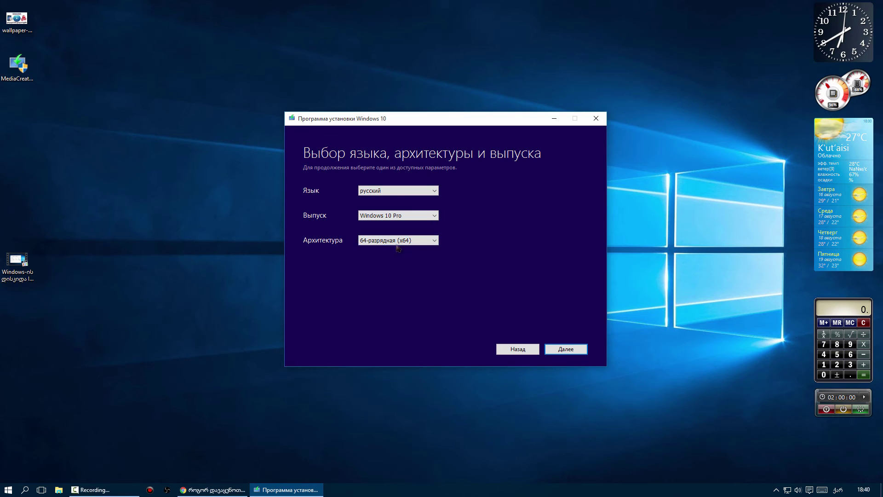
Step: Set the Windows 10 architecture to 32-разрядная (x86) and proceed to the media selection
click(400, 240)
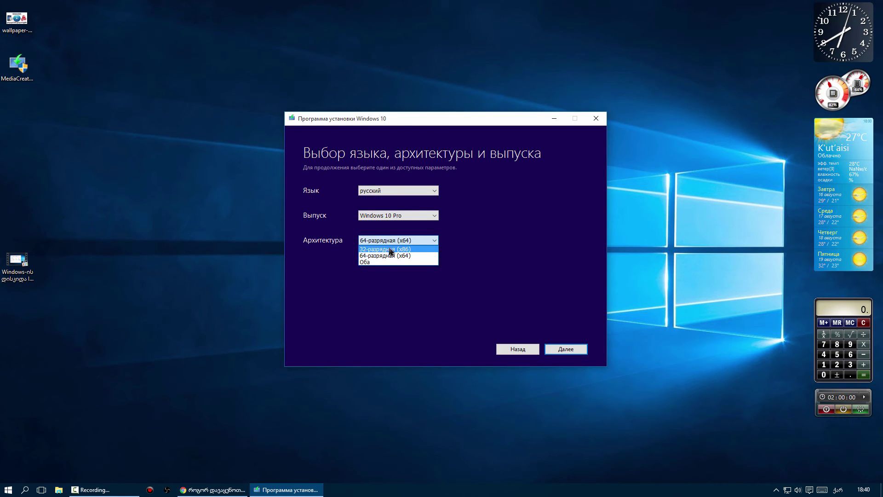
click(381, 249)
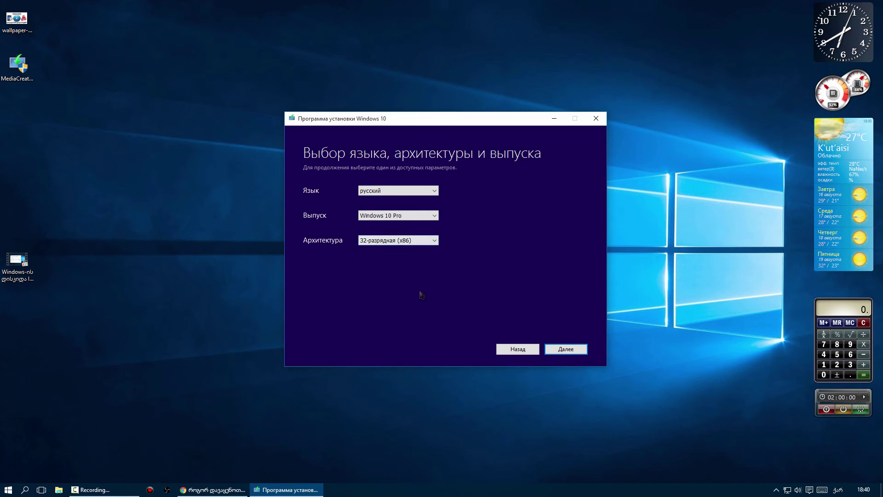
click(564, 351)
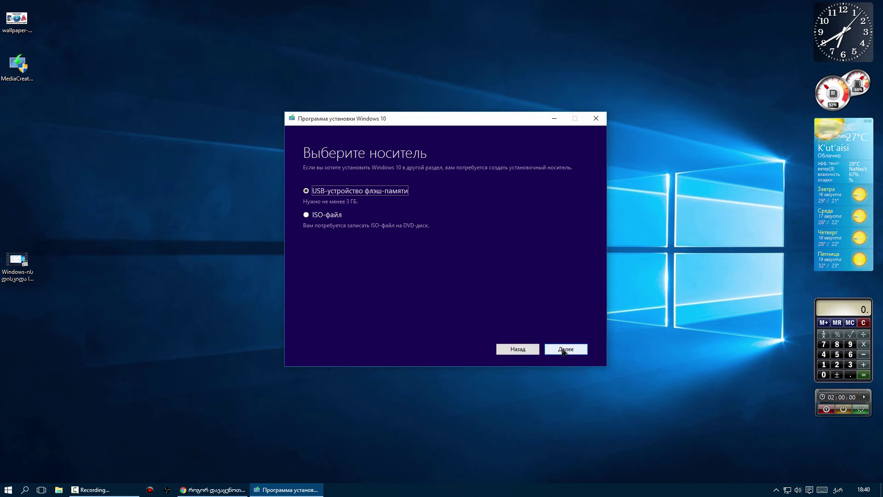
Step: Choose ISO-файл as the installation media and save it to Рабочий стол under the file name Windows
click(307, 216)
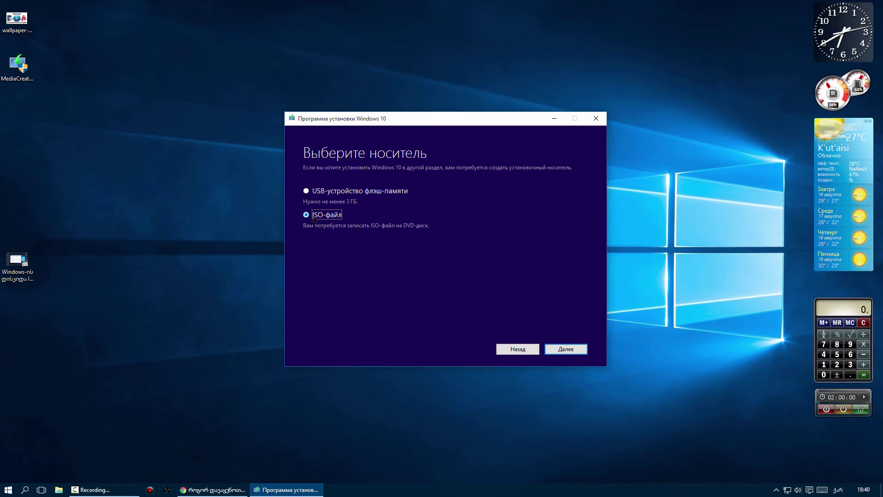
click(563, 351)
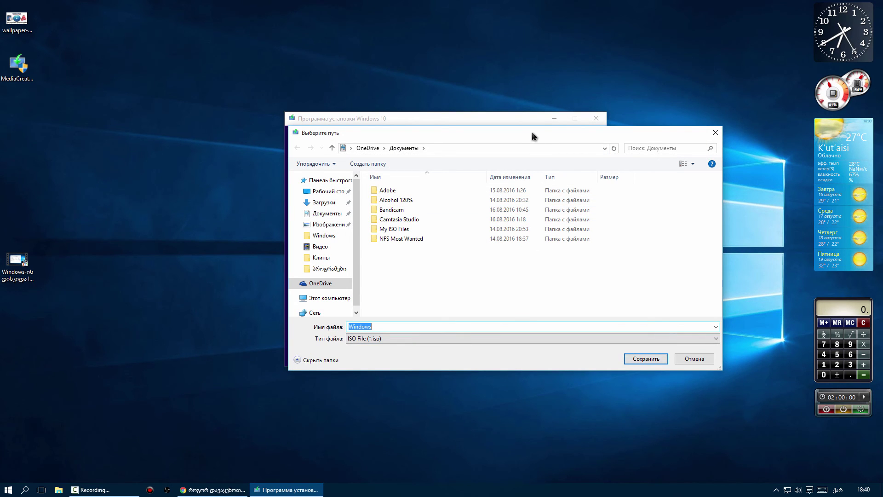
drag(534, 137, 555, 153)
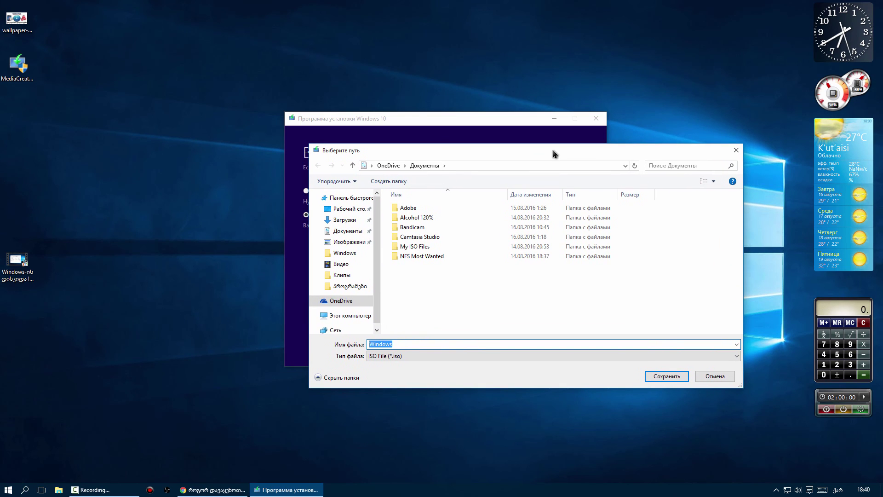
click(329, 211)
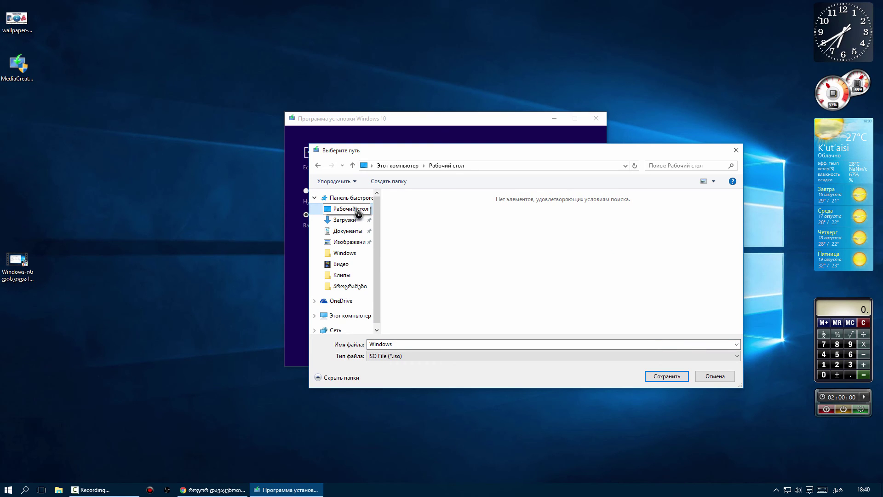
click(666, 377)
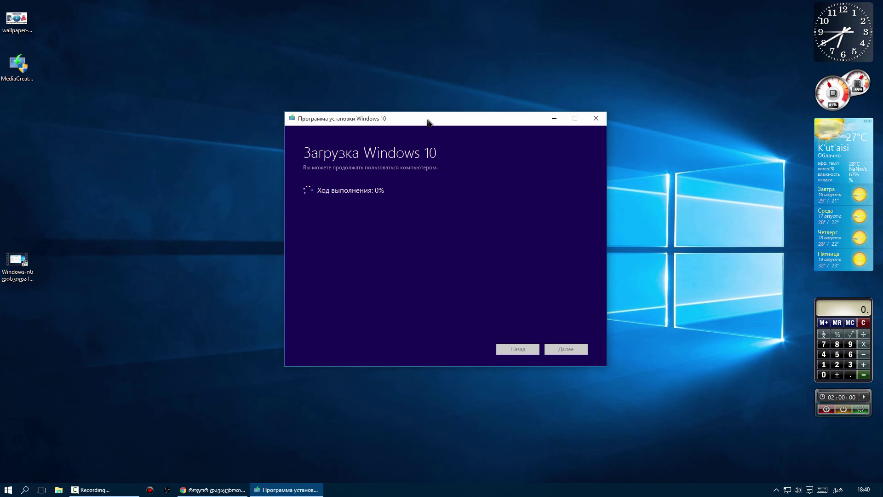
drag(427, 122, 425, 118)
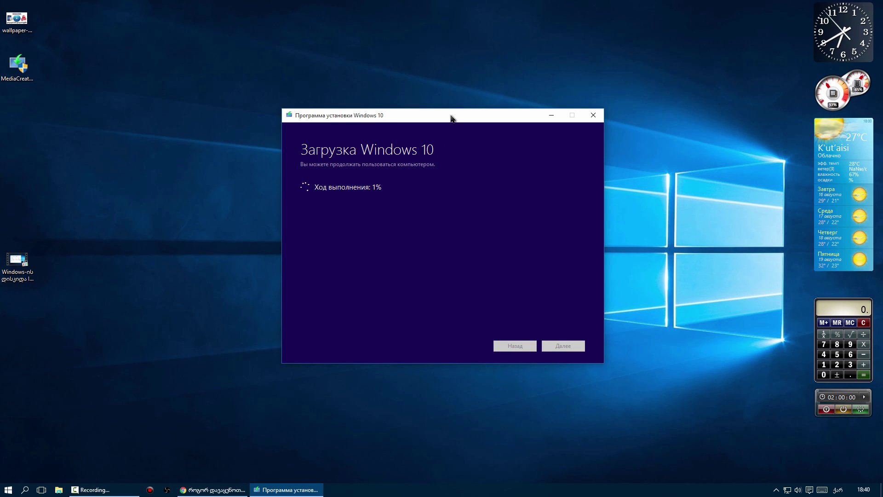
mouse_move(457, 116)
mouse_down()
mouse_move(438, 112)
mouse_move(451, 106)
mouse_up()
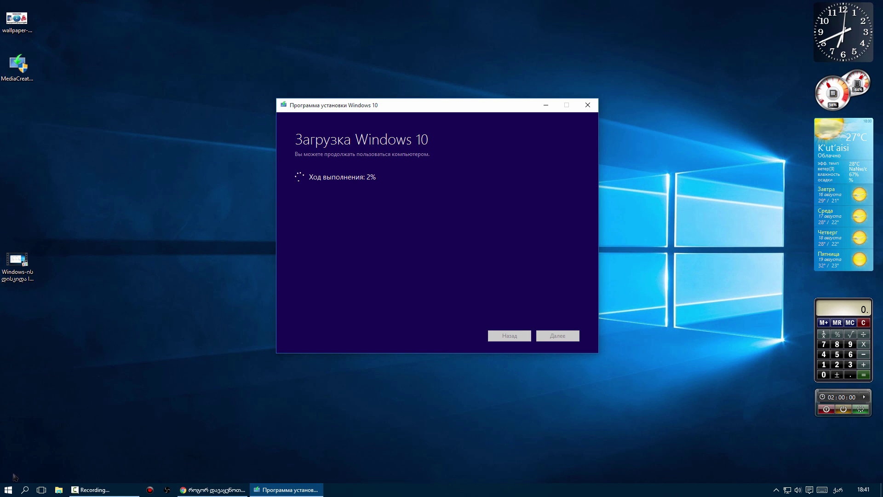
click(9, 491)
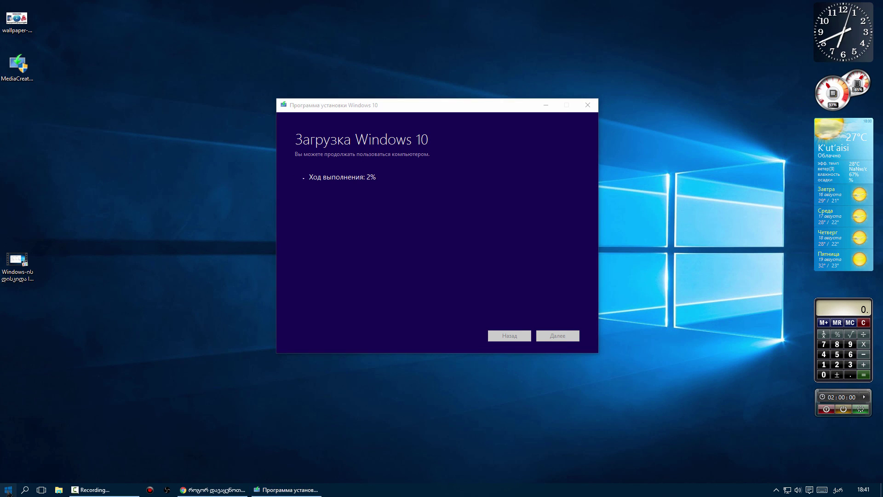
click(9, 490)
drag(464, 106, 459, 102)
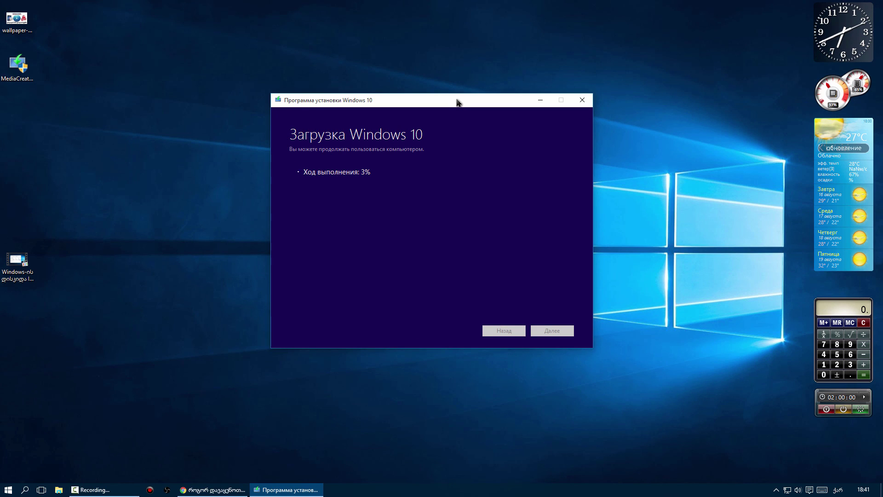
mouse_move(458, 99)
mouse_down()
mouse_move(445, 98)
mouse_move(460, 100)
mouse_up()
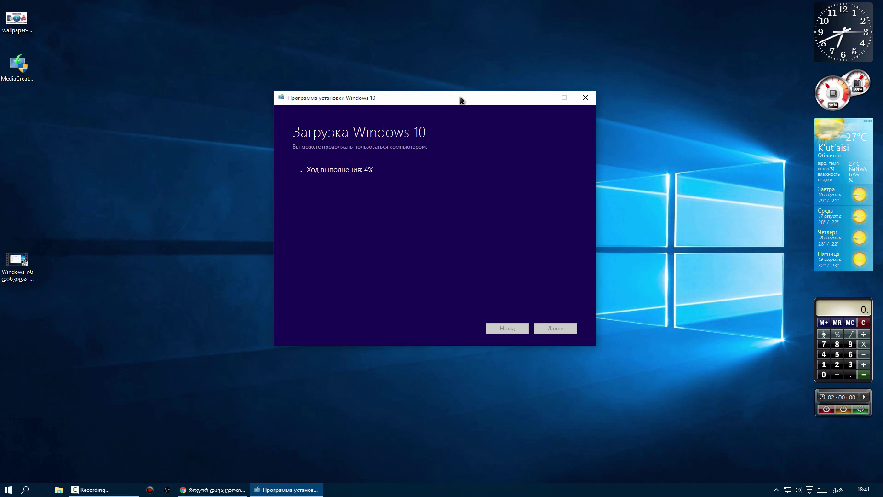